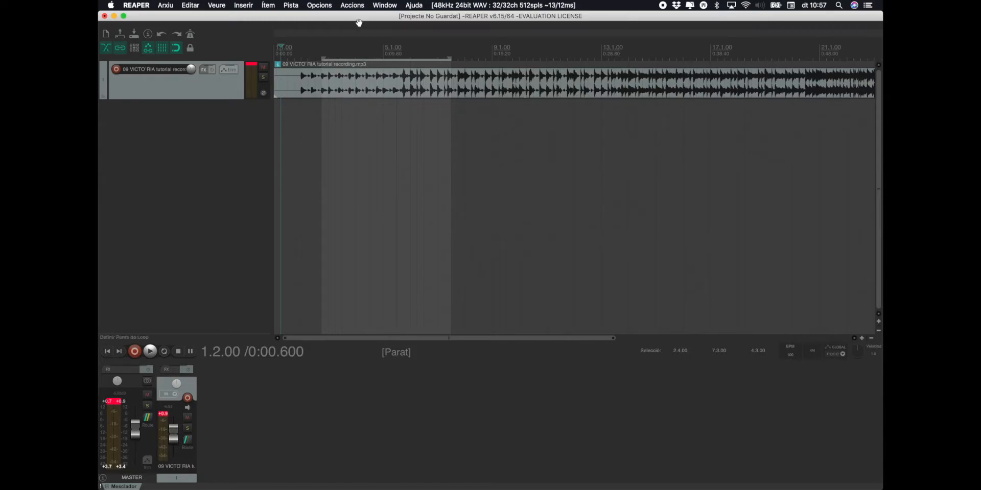
Listen to the imported backing track from near its start and stop playback.
key(space)
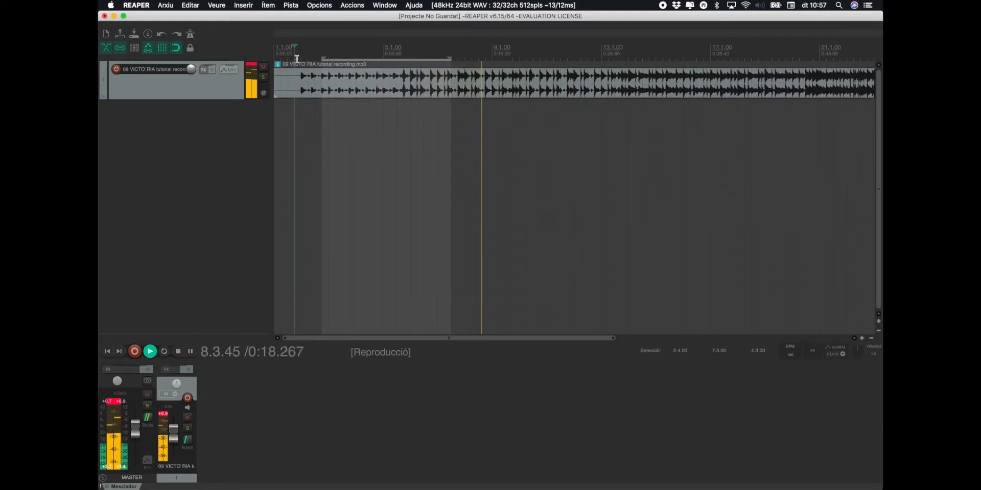
key(space)
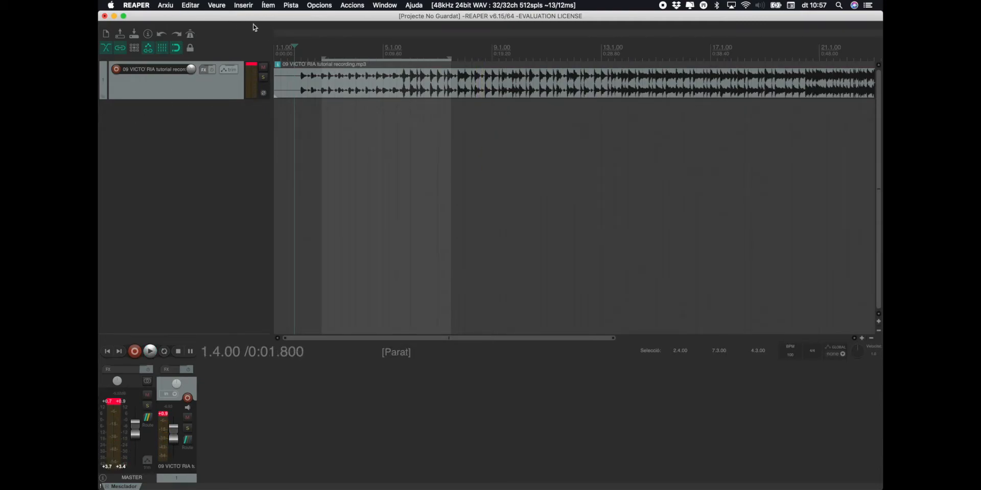
Add a second track below the backing track, armed for recording from mono input In 17.
click(249, 5)
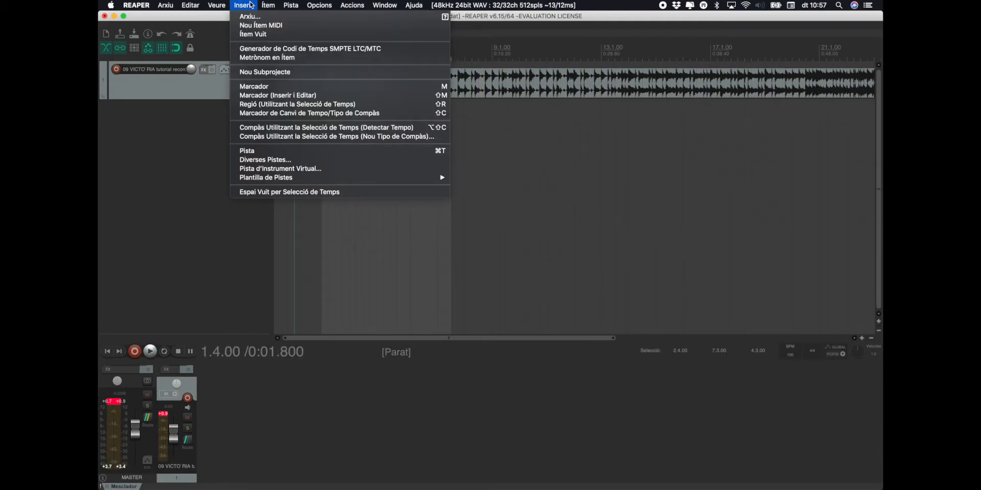
click(246, 152)
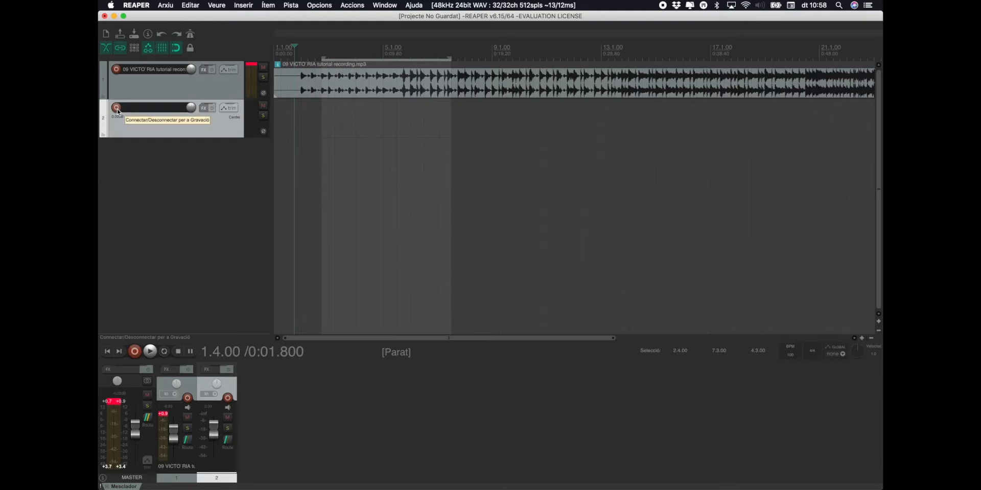
click(117, 108)
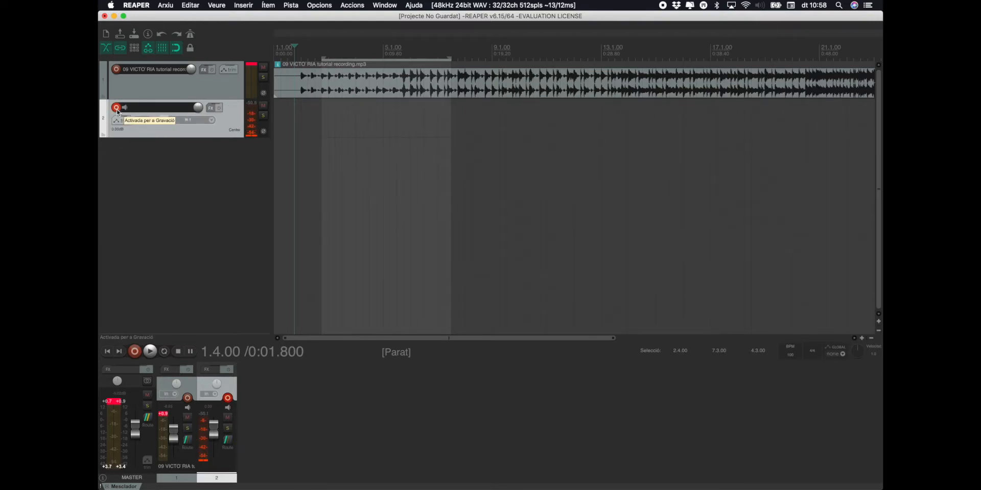
click(211, 123)
mouse_move(243, 127)
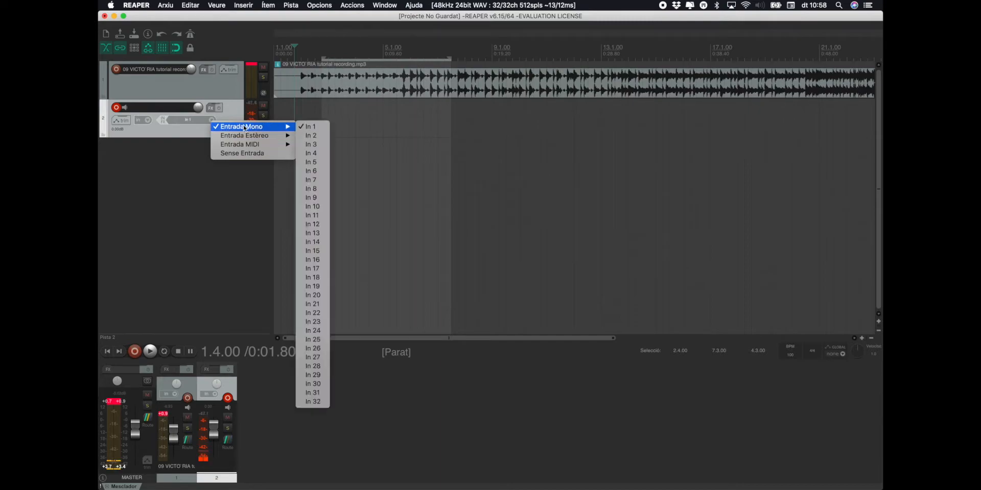
click(321, 274)
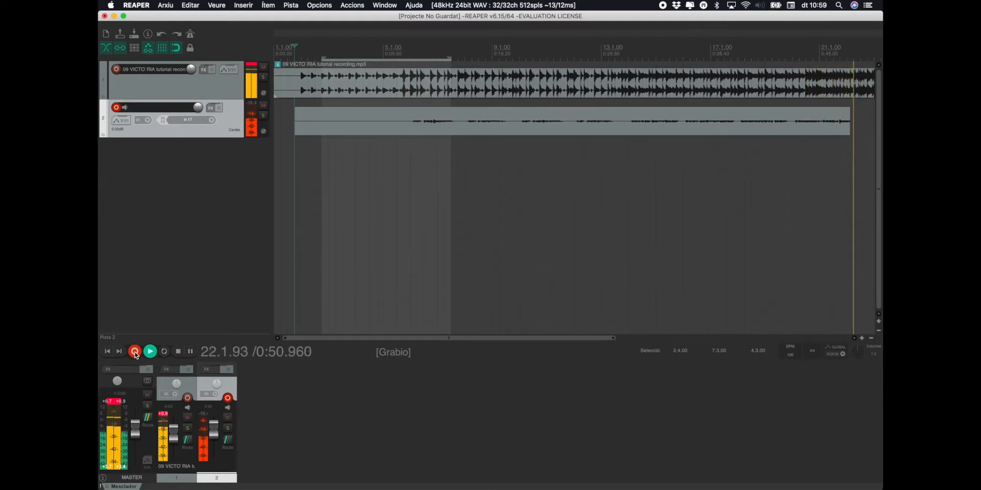
Record a take on track 2 over the backing track from 1.4.00 and save the recorded file.
click(135, 352)
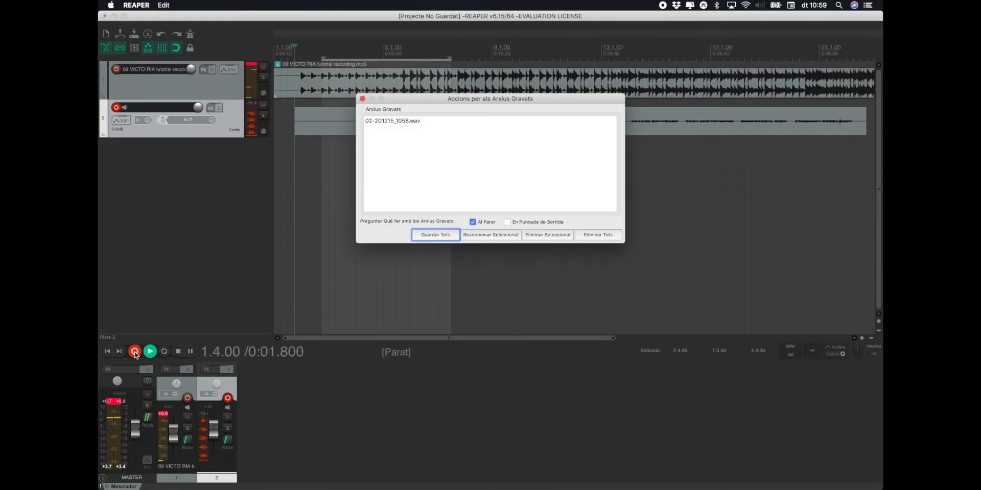
click(436, 236)
Play back the take on track 2 from 6.1.00 while raising that track's volume to 12 dB.
click(410, 58)
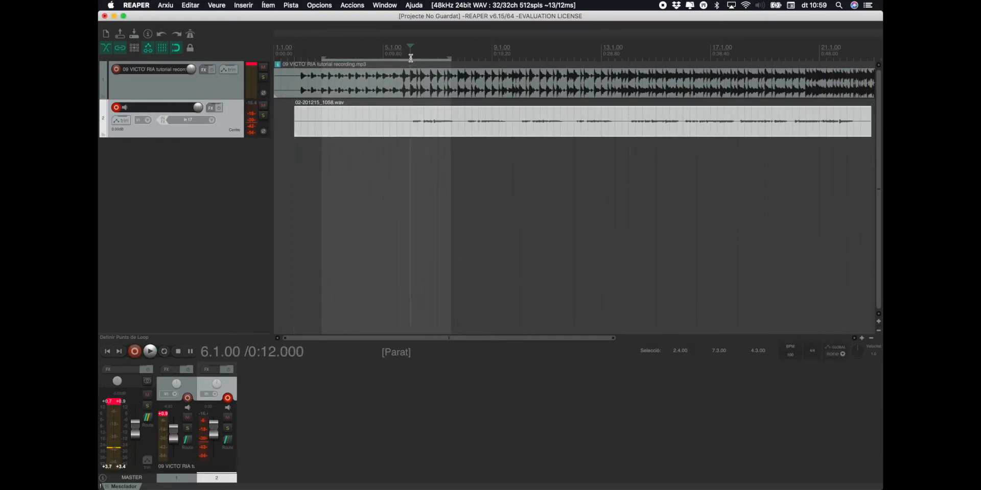
key(space)
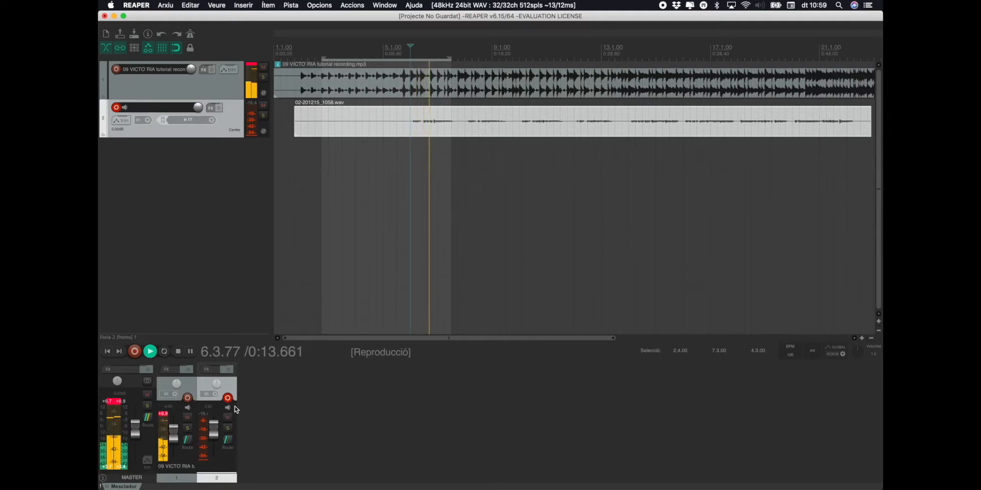
drag(213, 427, 213, 403)
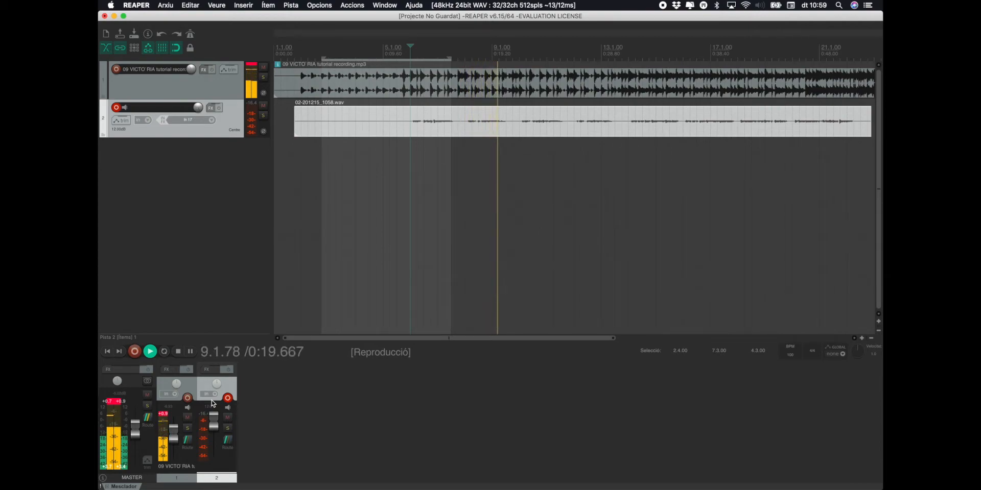
key(space)
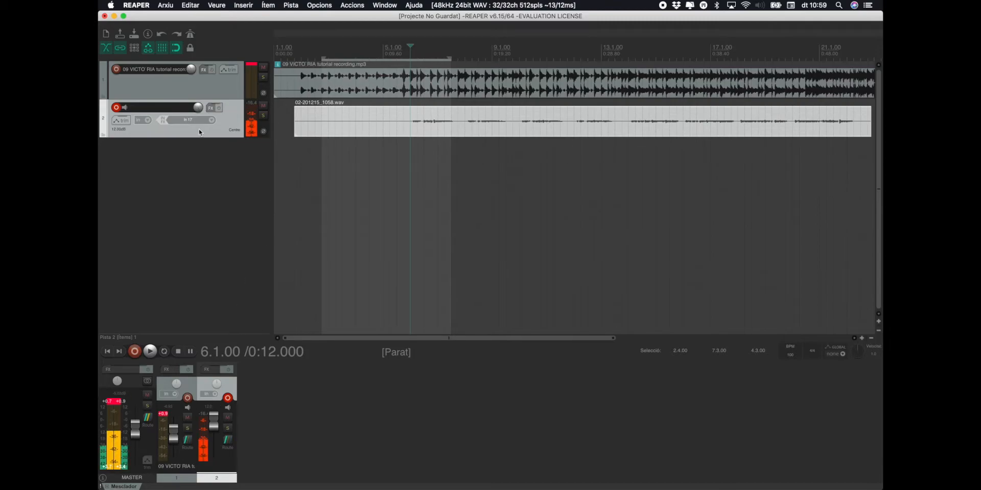
Disarm track 2 and add a third track armed for recording from mono input In 17.
click(116, 108)
click(243, 6)
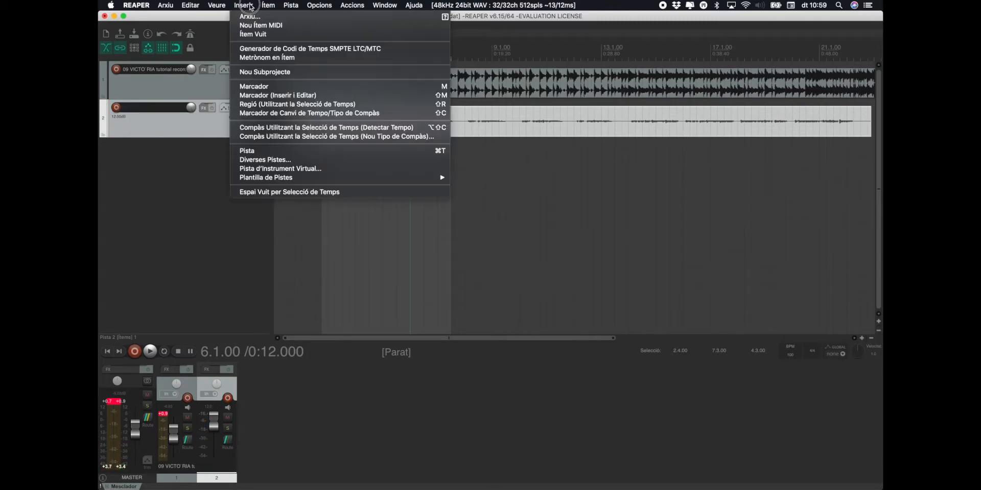
click(255, 151)
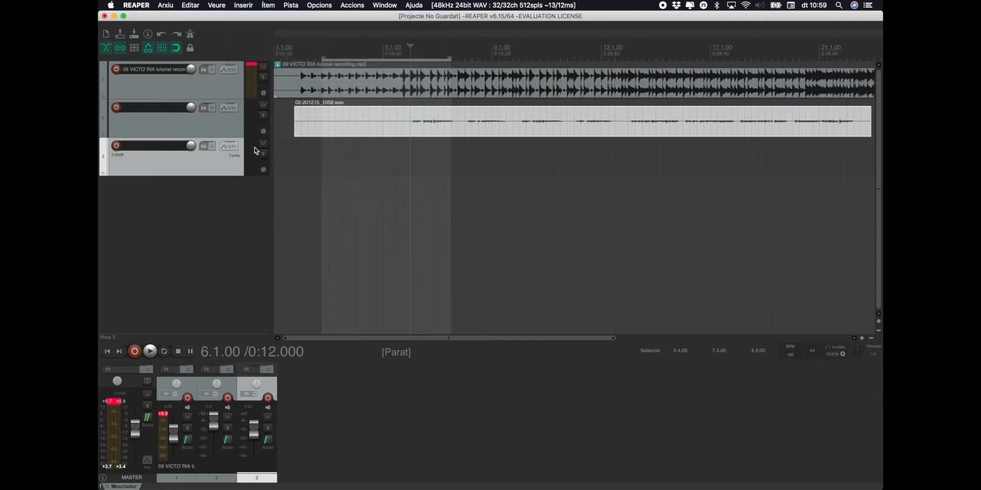
click(116, 146)
click(211, 160)
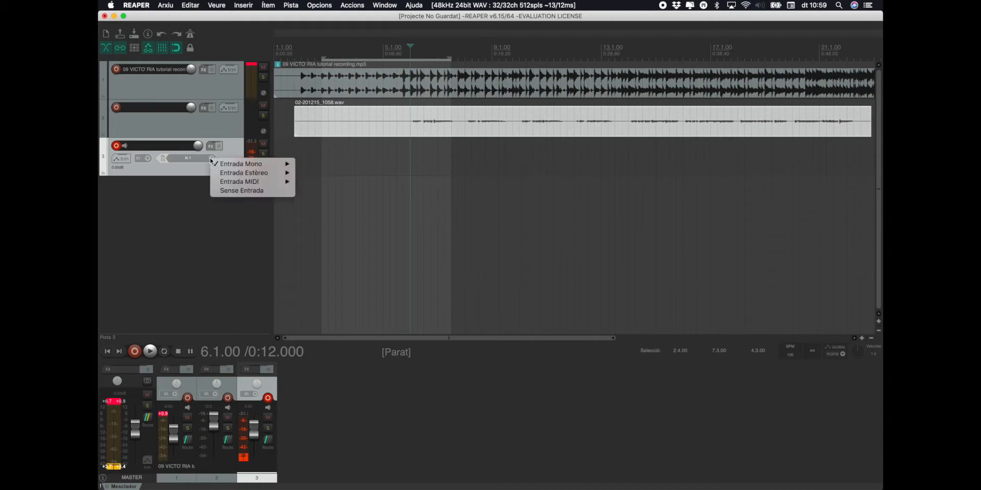
mouse_move(225, 164)
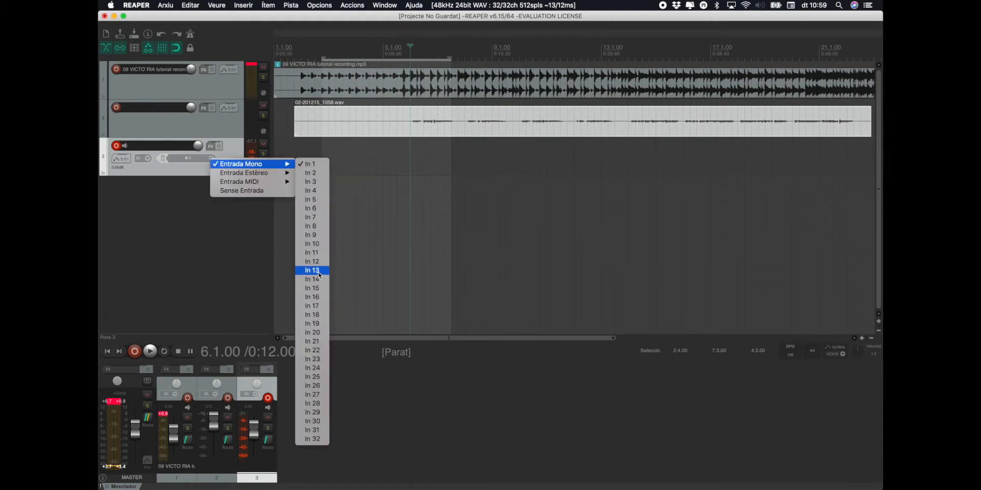
click(316, 309)
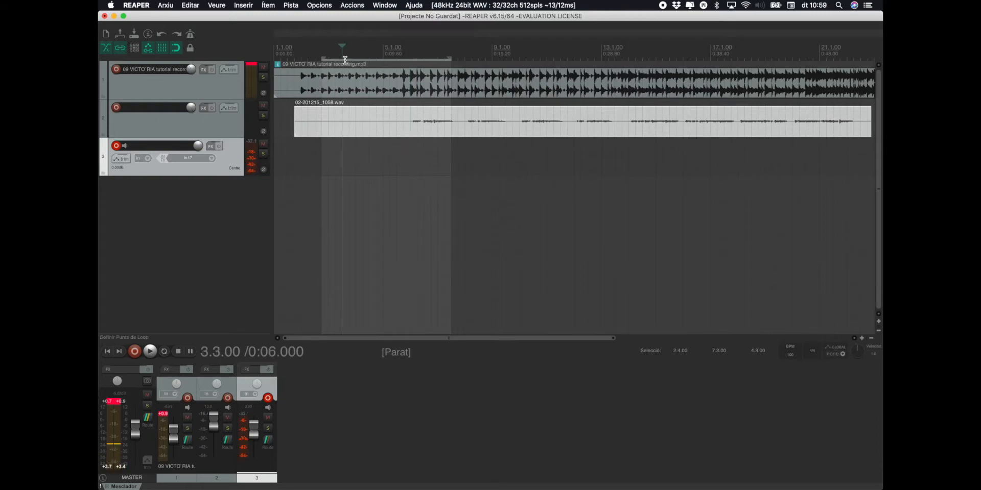
Record a take on track 3 from 3.3.00 and save the recorded file.
click(135, 352)
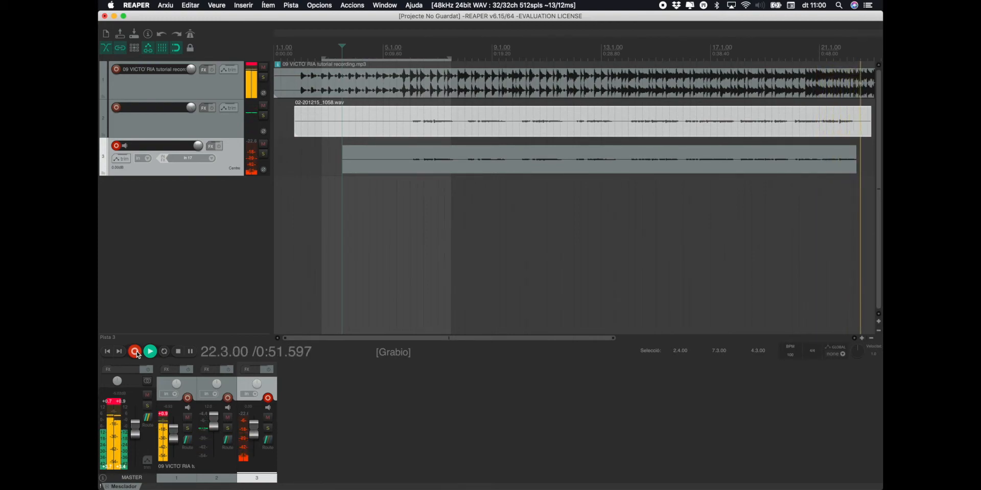
click(135, 352)
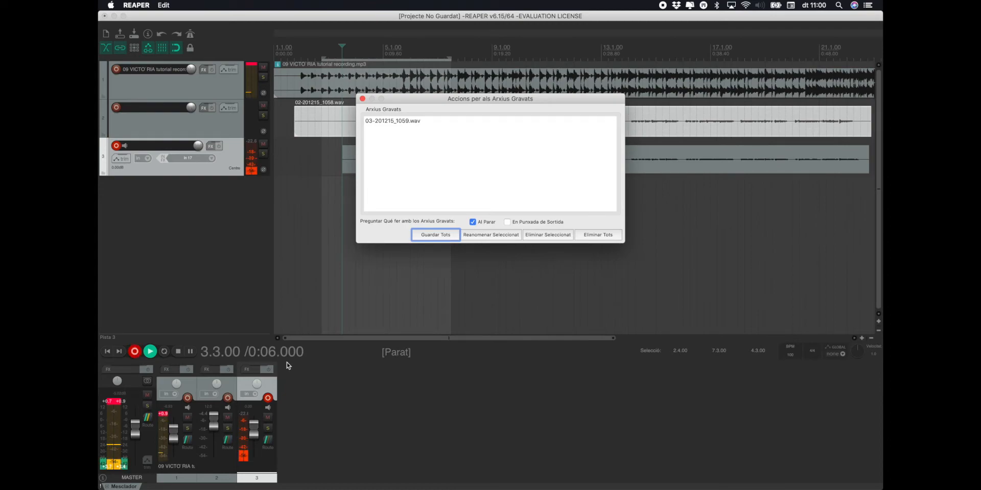
click(435, 235)
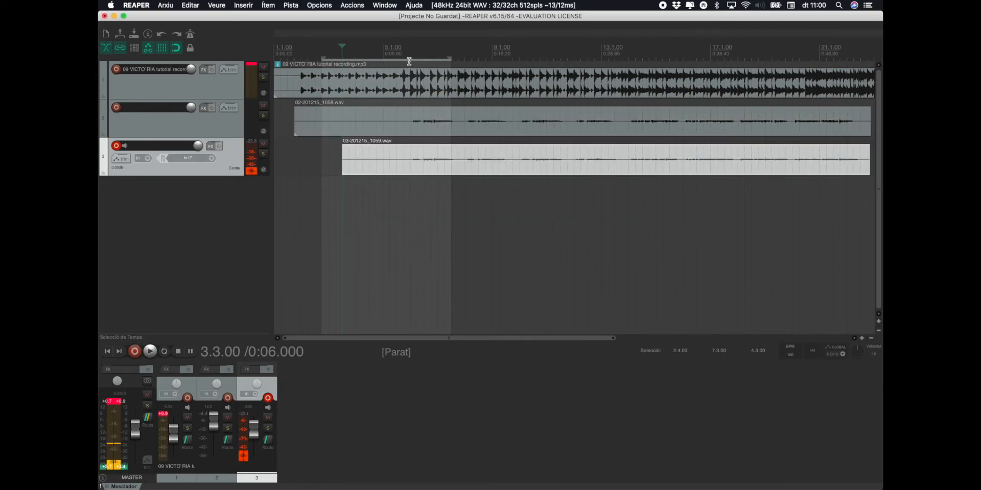
Play the project from 6.1.00 while raising track 3's volume to 12 dB.
key(space)
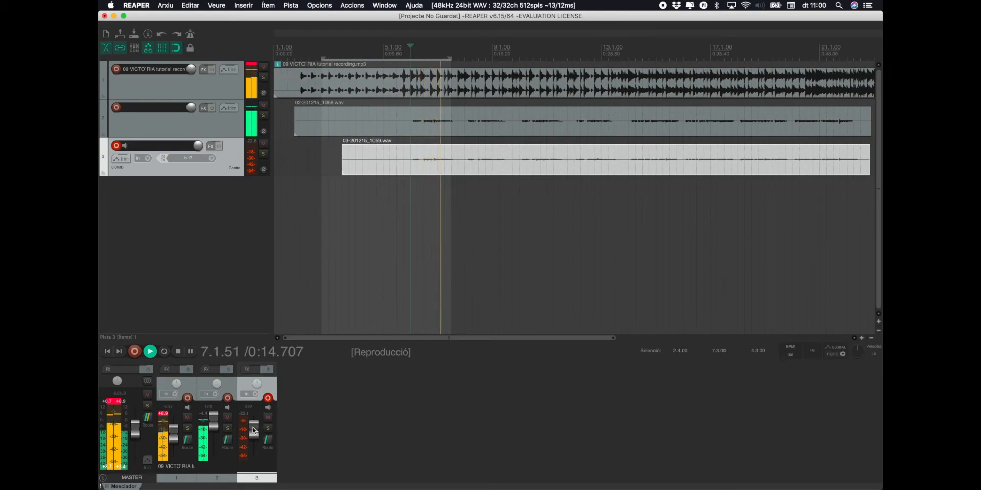
drag(254, 425, 253, 417)
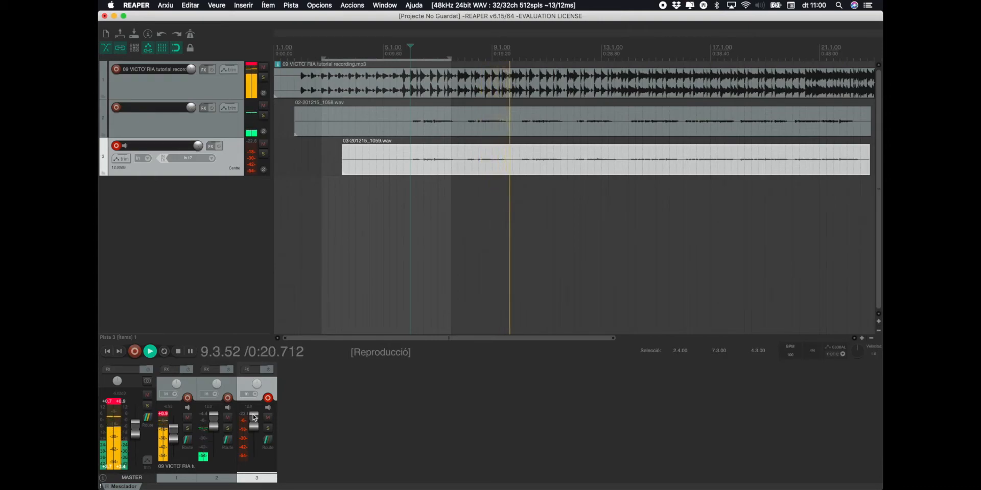
key(space)
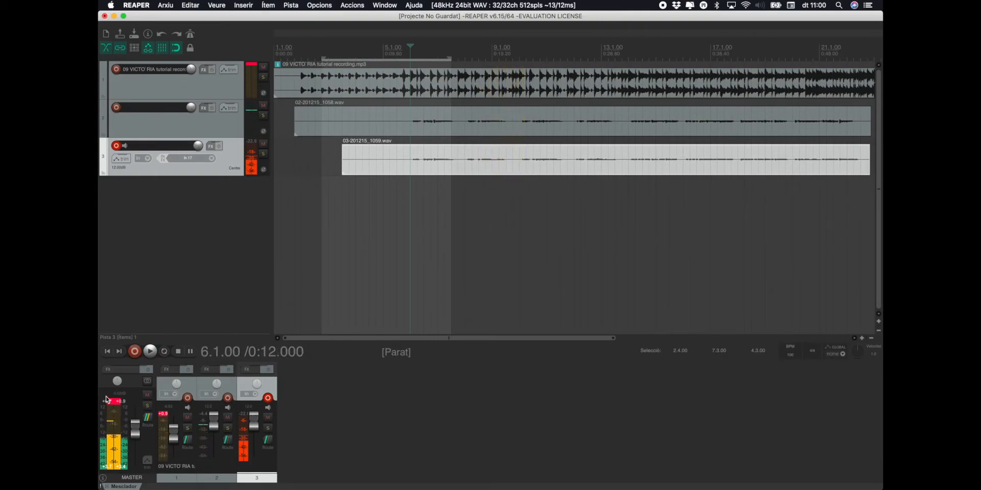
Add a fourth track armed for recording from mono input In 17, and disarm track 3.
click(243, 5)
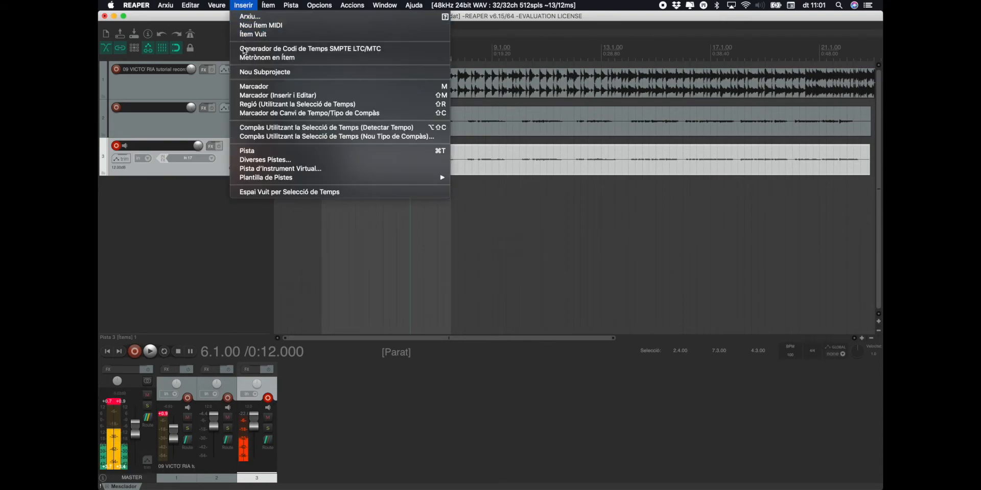
click(252, 150)
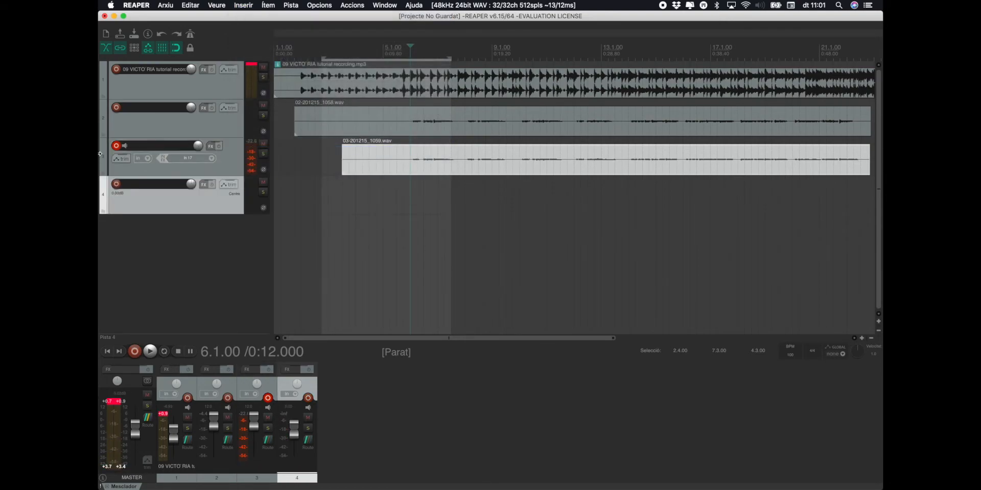
click(117, 146)
click(116, 184)
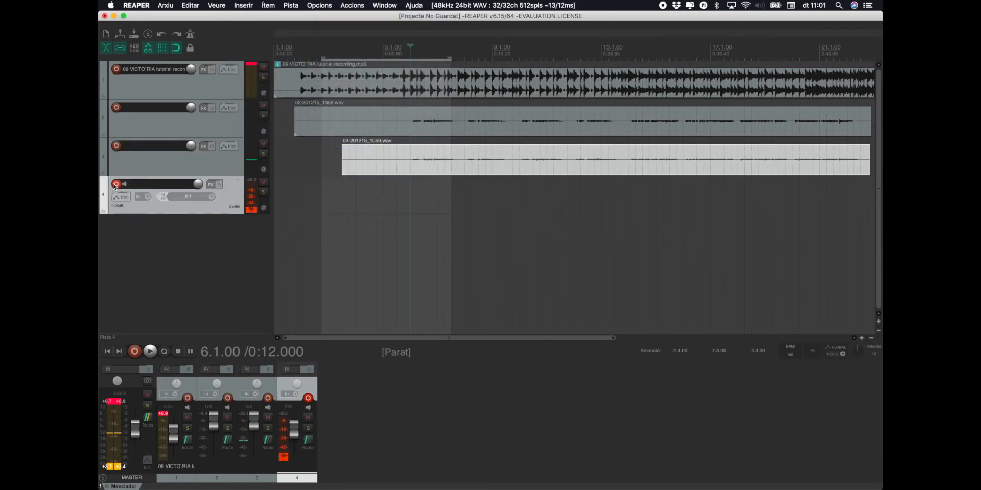
click(203, 197)
mouse_move(231, 209)
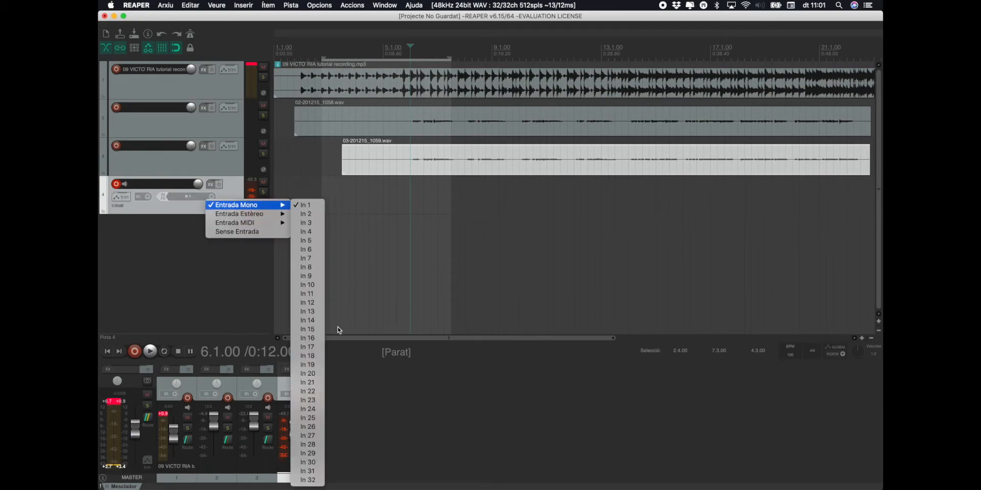
click(319, 348)
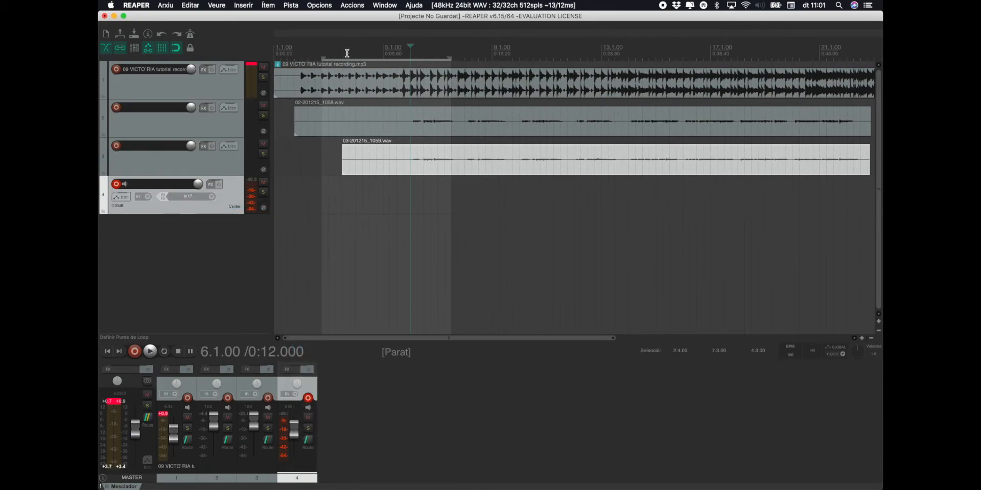
Start playback at 3.3.00, record a take on track 4 along with it and save the recorded file.
key(space)
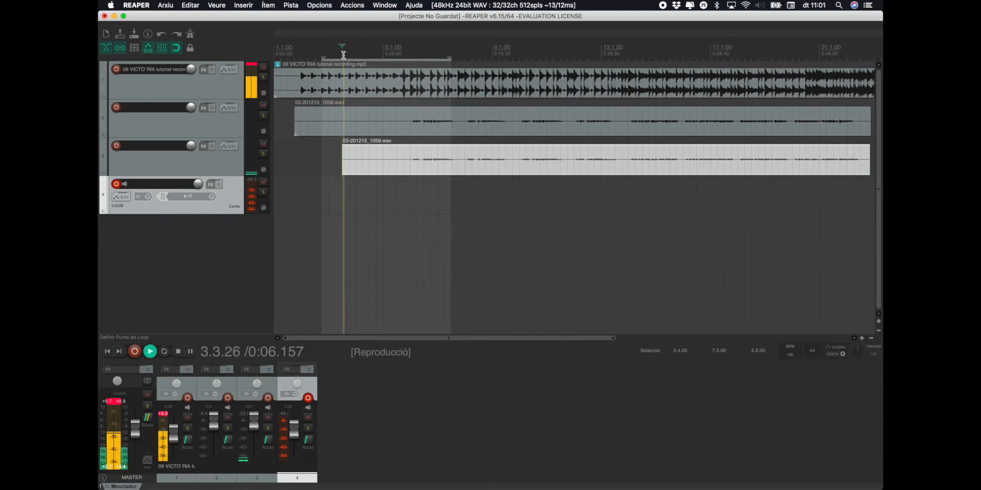
click(135, 352)
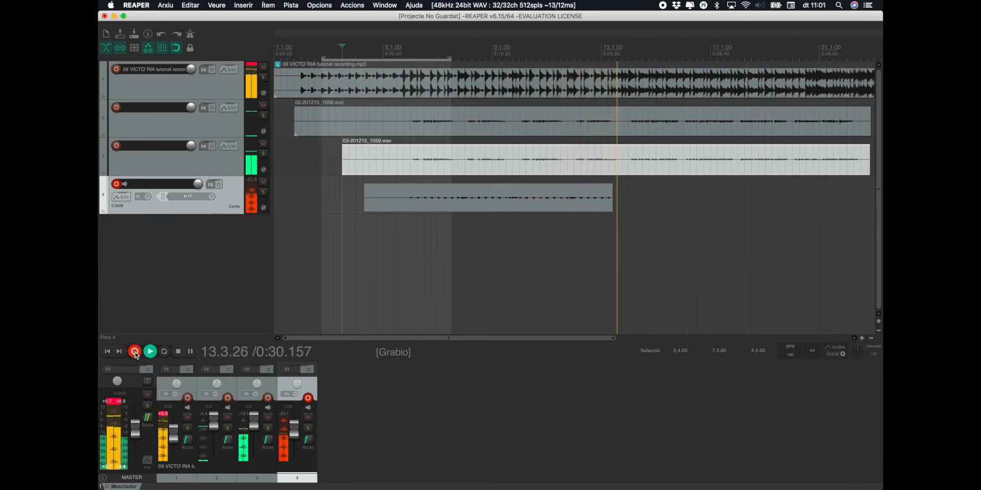
click(135, 354)
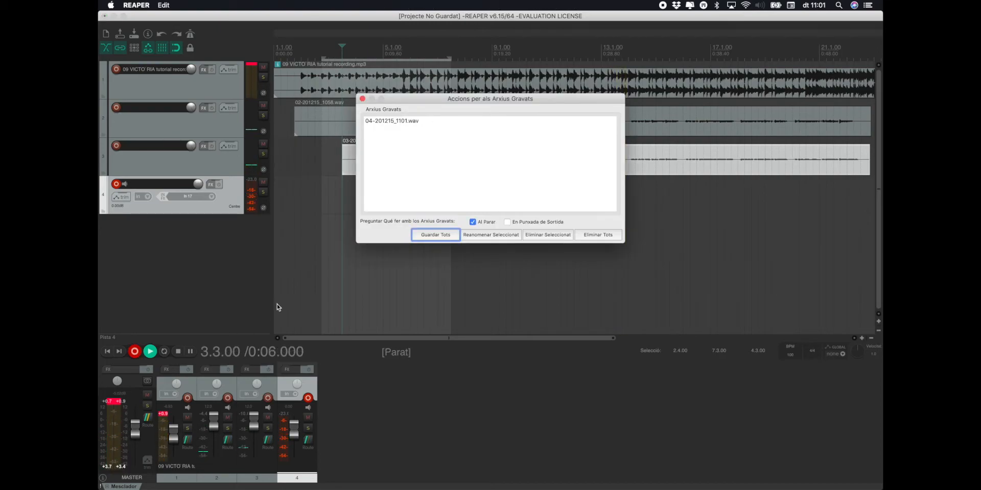
click(428, 232)
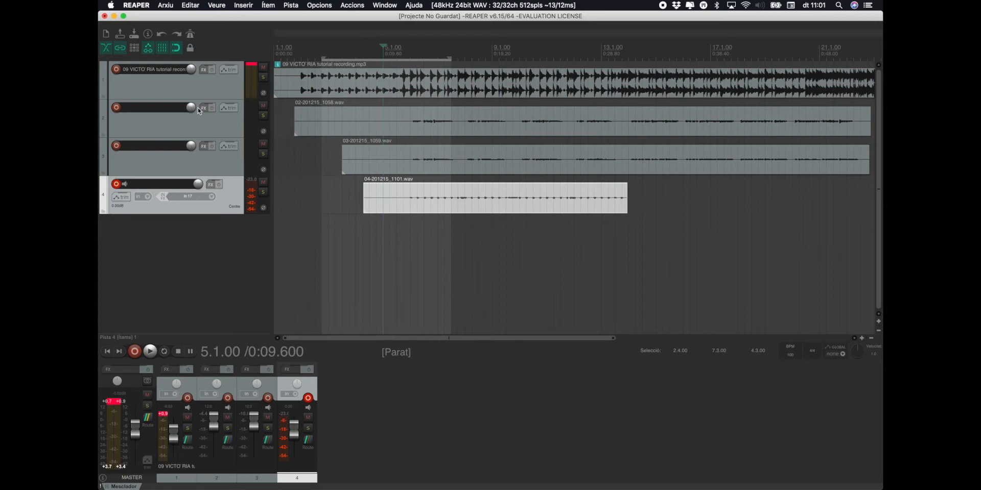
Play the project from 5.1.00 with track 4 disarmed and its volume raised to 12 dB.
click(149, 351)
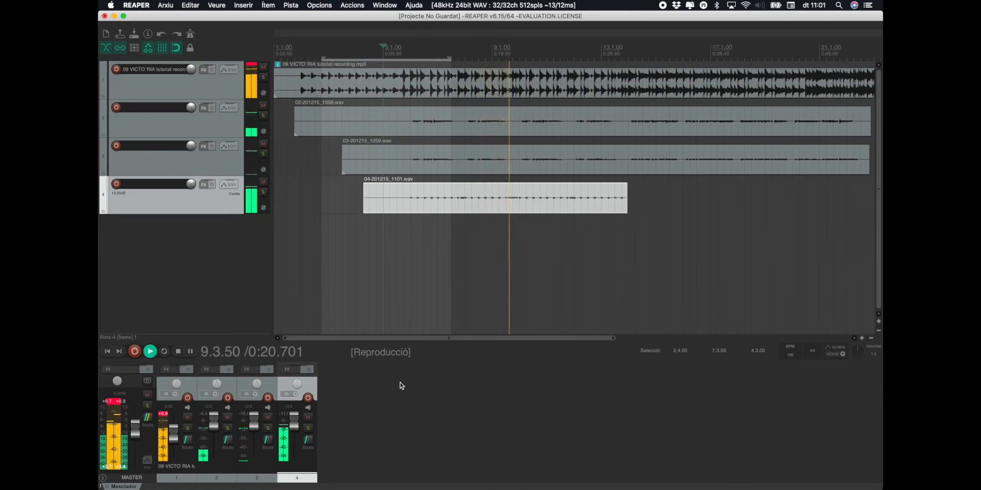
key(space)
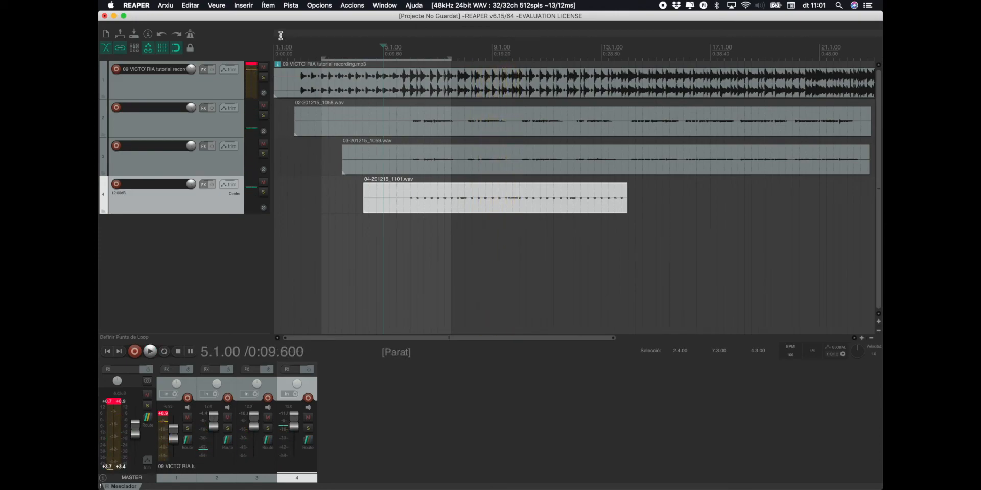
Add a fifth track and arm it for recording from mono input In 17.
click(249, 6)
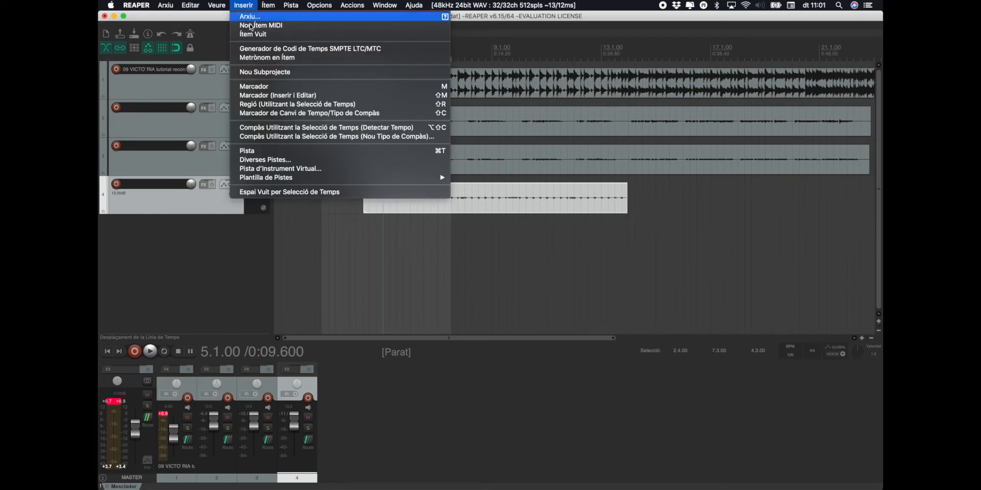
click(265, 155)
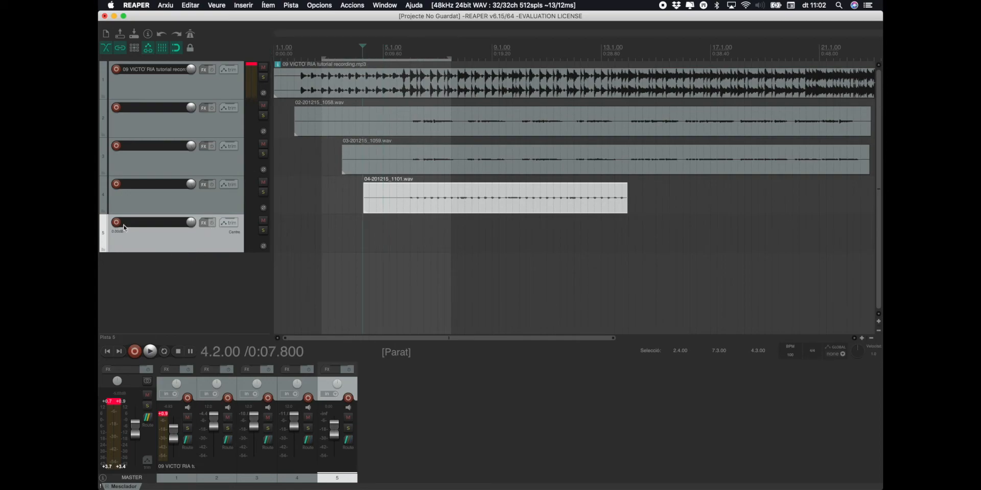
click(115, 223)
click(205, 237)
mouse_move(226, 243)
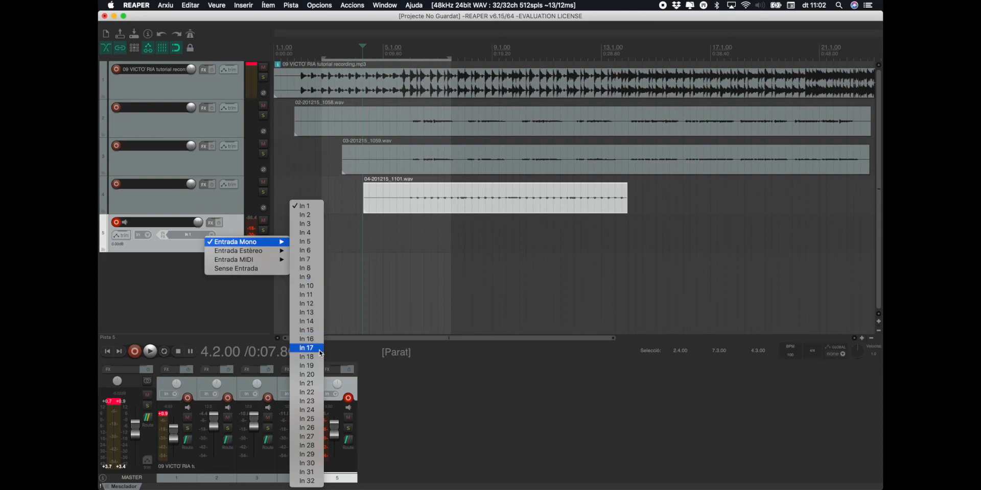
click(307, 348)
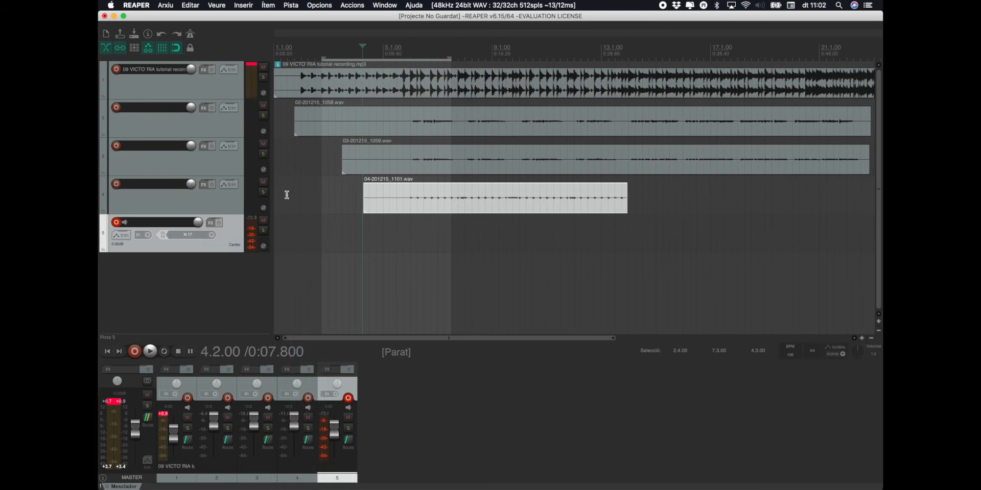
Record a take on track 5 starting at 4.2.00 and save the recorded file.
click(134, 351)
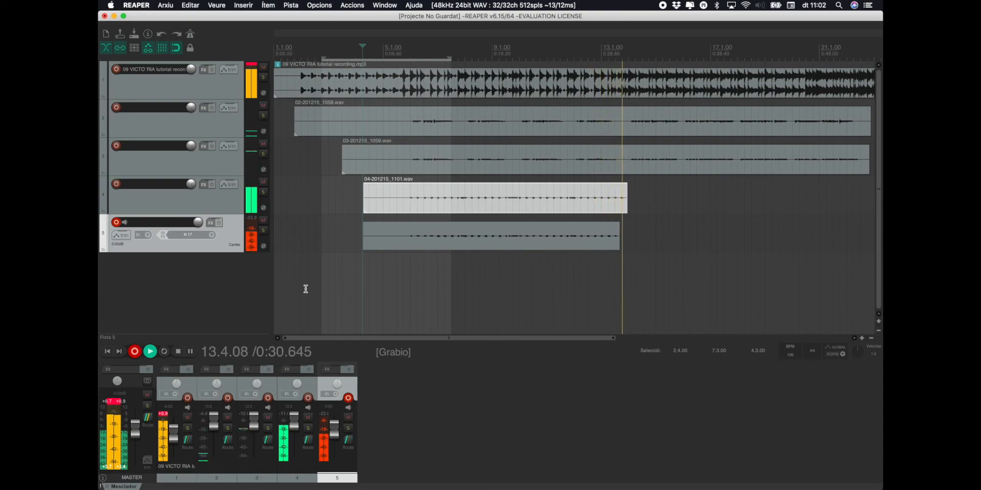
key(space)
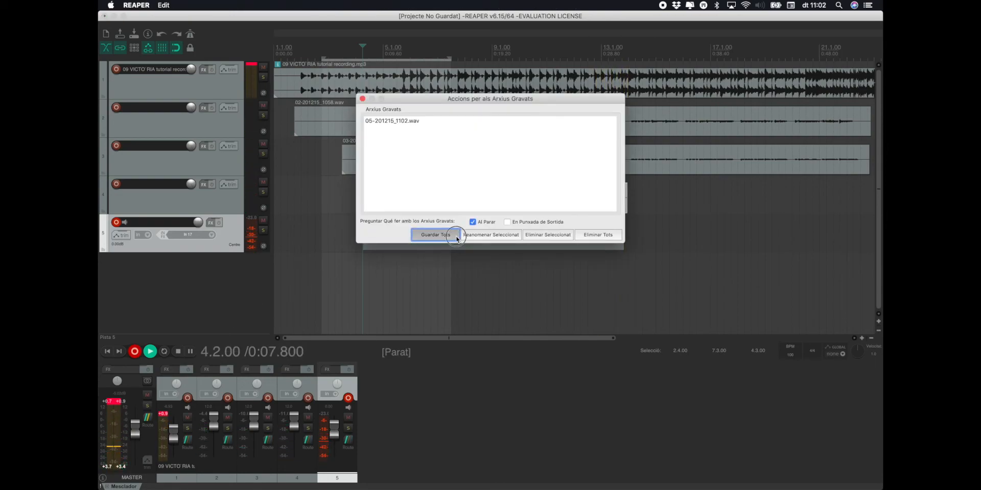
click(435, 235)
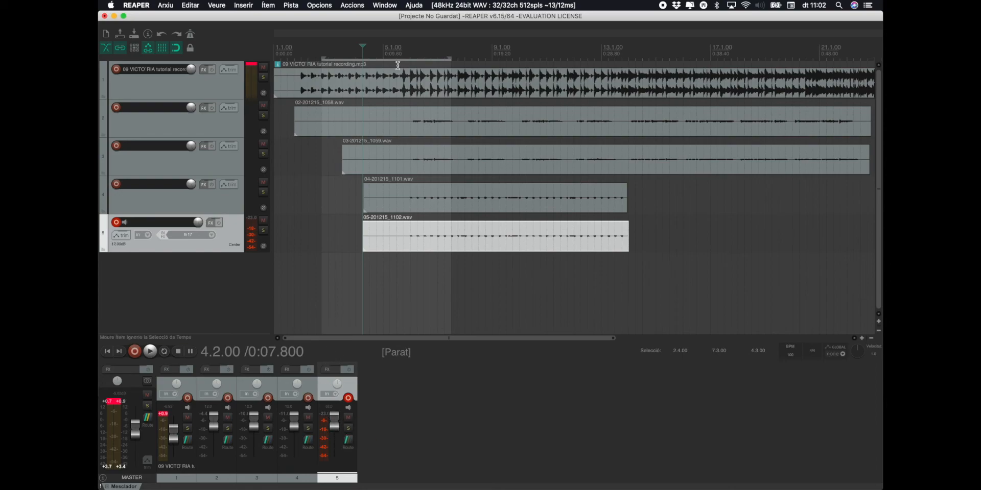
Raise track 5's volume to 12 dB, play the project from 5.2.00 and disarm track 5 during playback.
key(space)
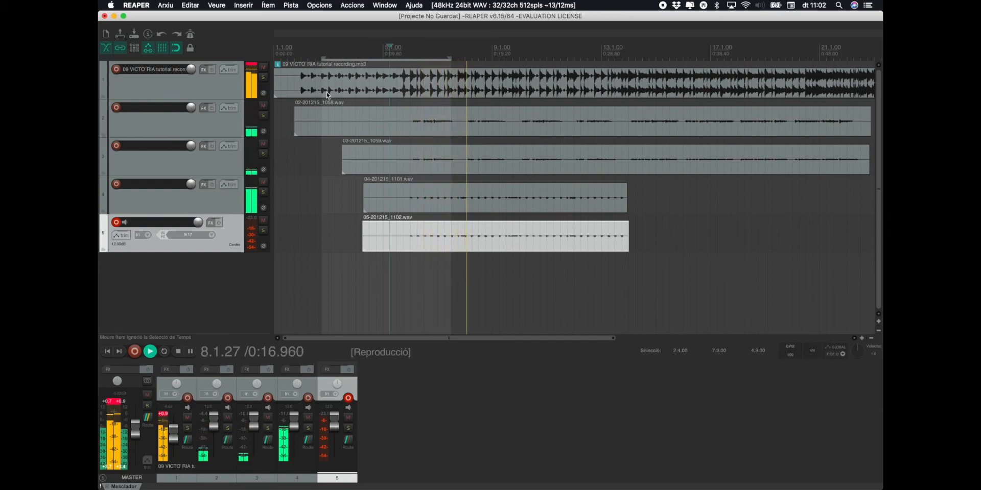
click(117, 222)
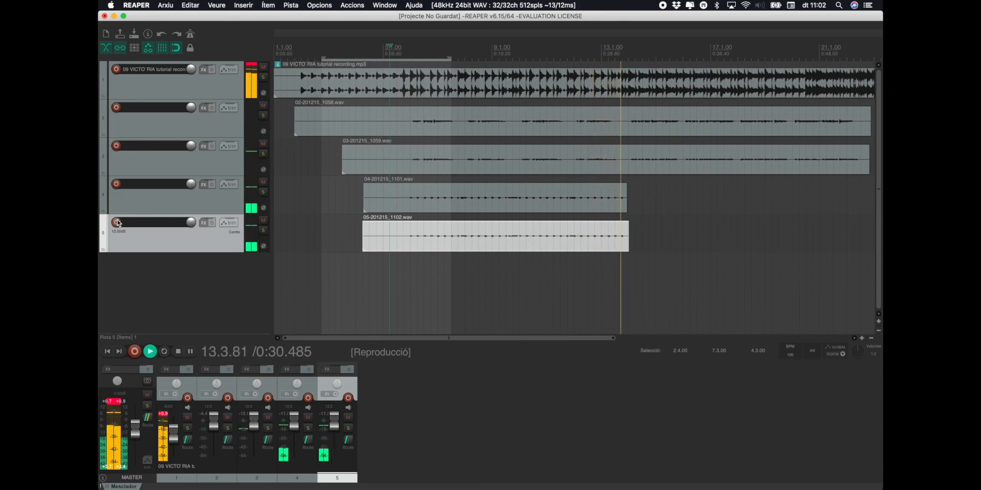
key(space)
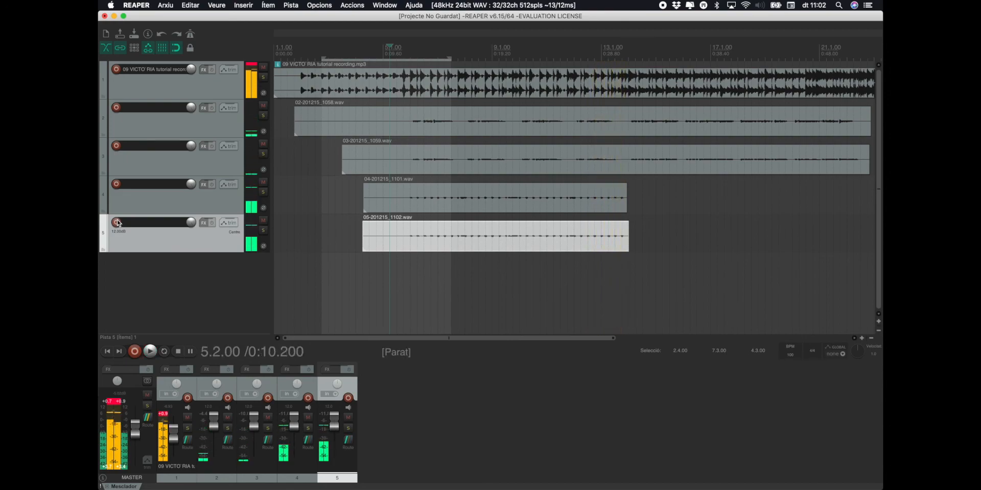